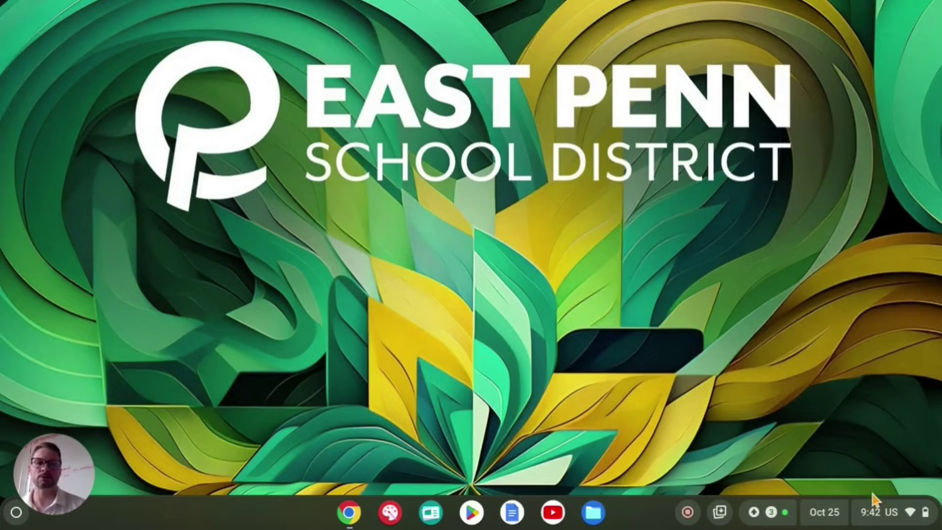
- Switch on Select-to-speak from the Accessibility quick settings, then dismiss the panel
left_click(876, 513)
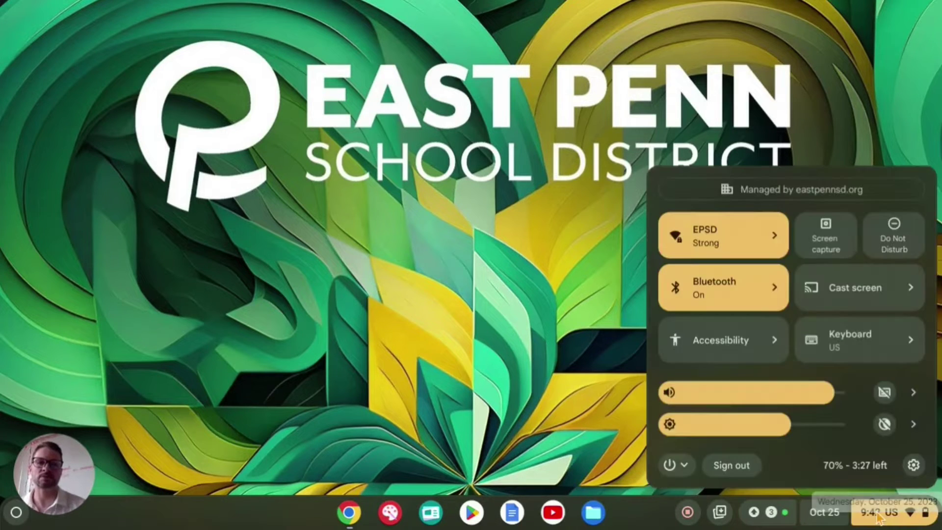
left_click(749, 346)
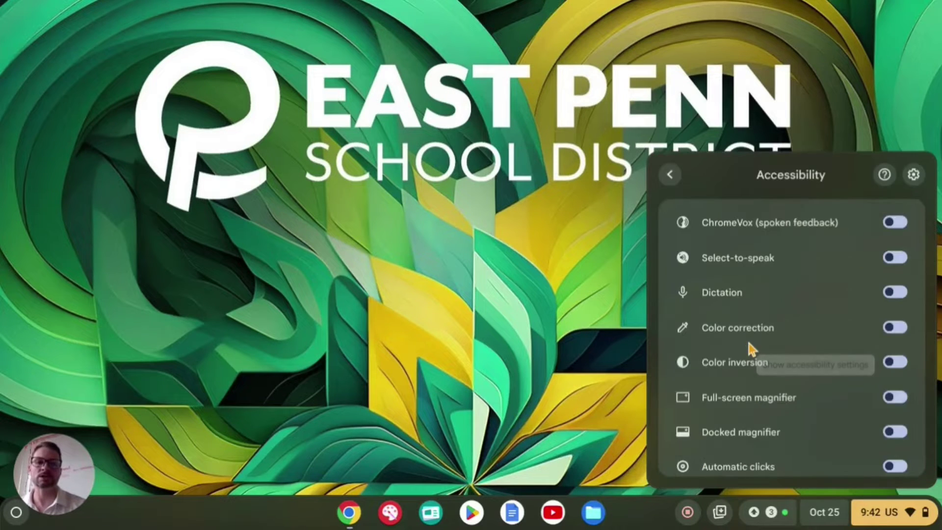
left_click(892, 258)
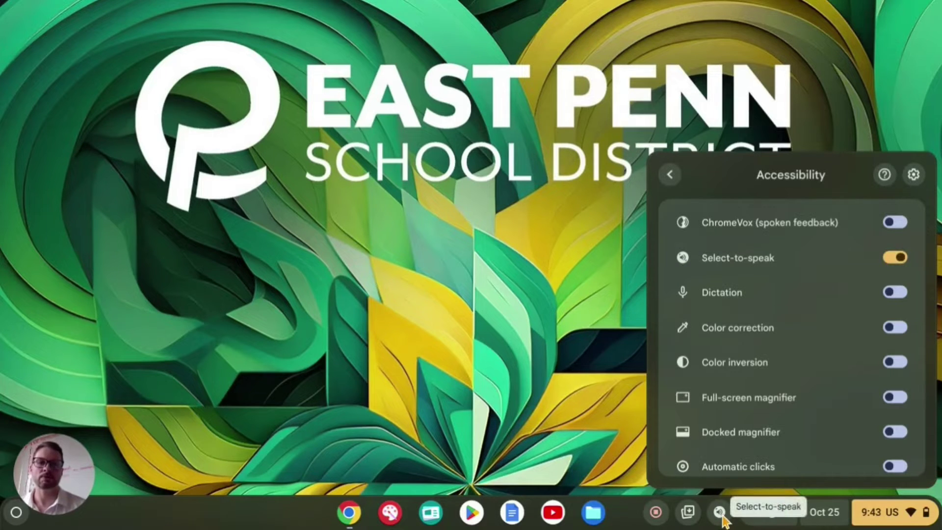
left_click(540, 328)
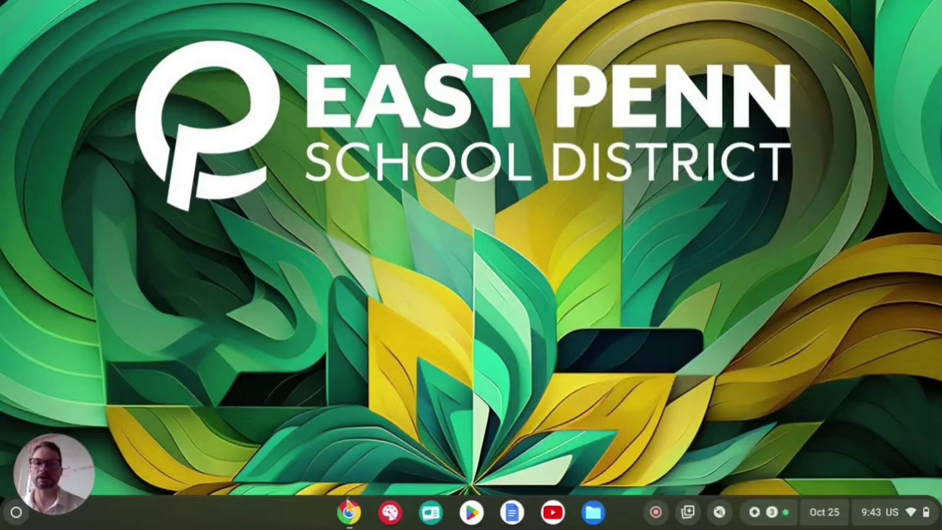
- In Chrome, select the Adélie Penguin sentence about parents caring for youngsters and have it read aloud
left_click(346, 517)
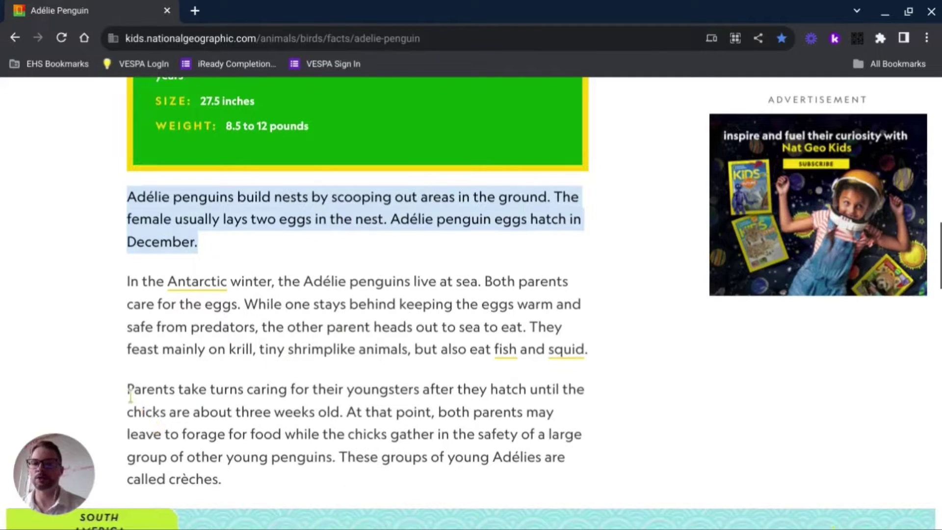
left_click_drag(127, 392, 345, 412)
right_click(305, 409)
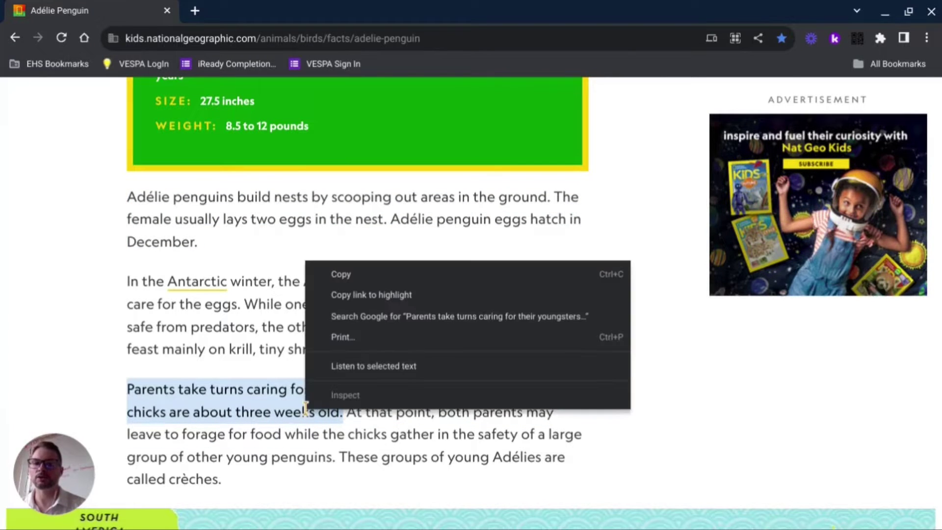
left_click(400, 371)
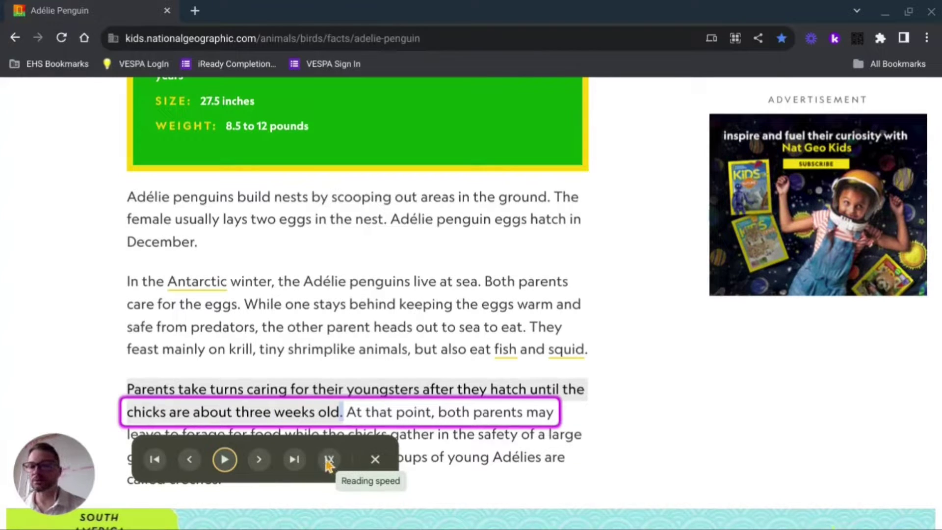
- Slow the reading speed to 0.5x and resume, then pause and close the player
left_click(334, 458)
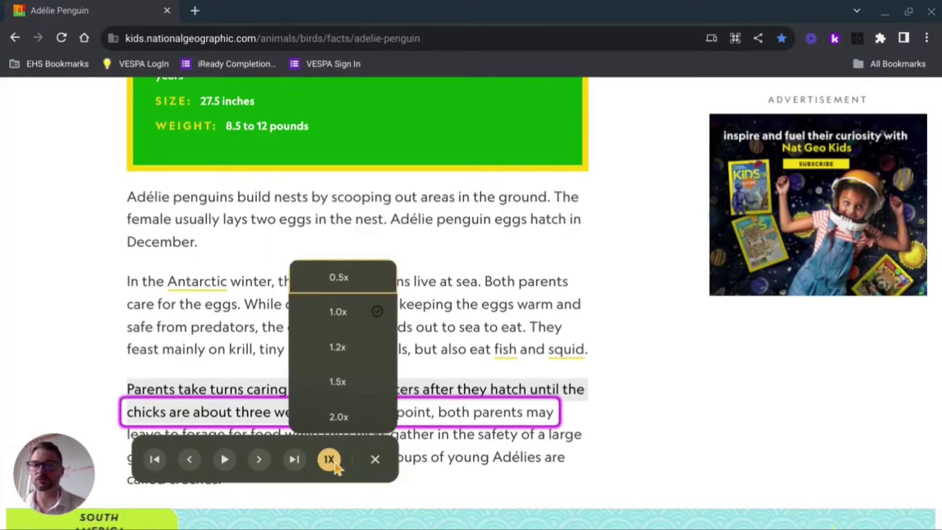
left_click(364, 283)
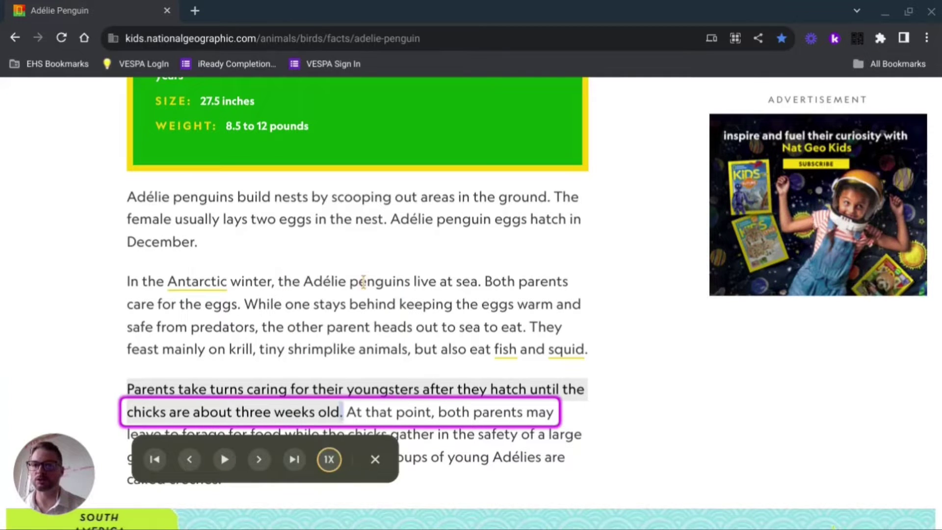
left_click(225, 465)
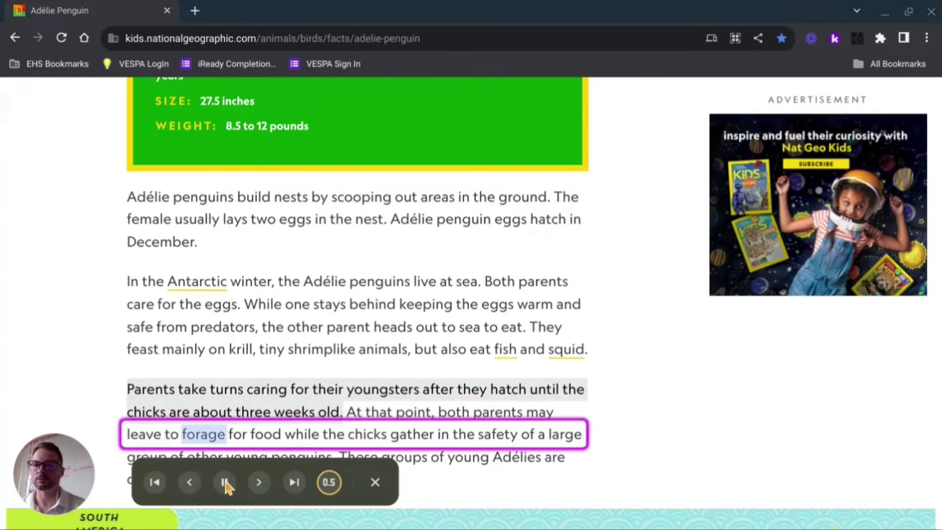
left_click(226, 482)
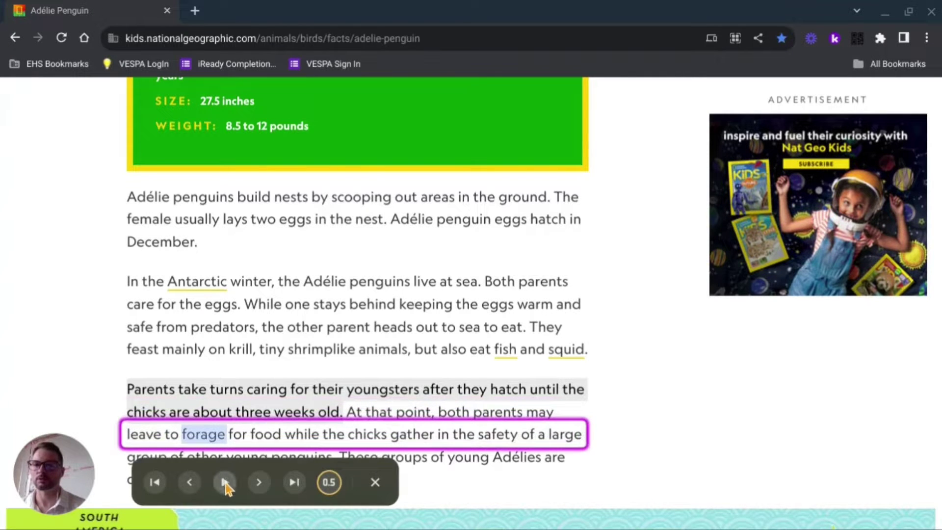
left_click(379, 485)
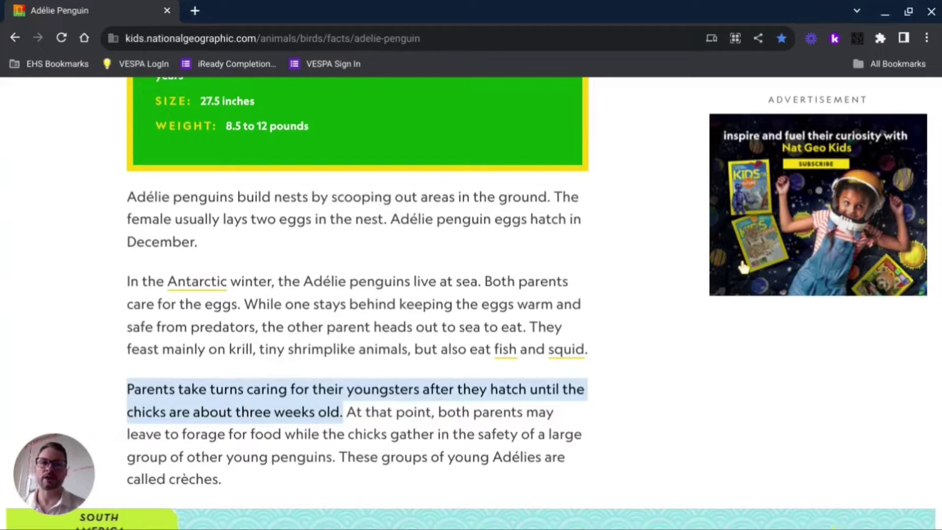
- Open the full Settings window from Quick Settings and go to the Accessibility section
mouse_move(784, 523)
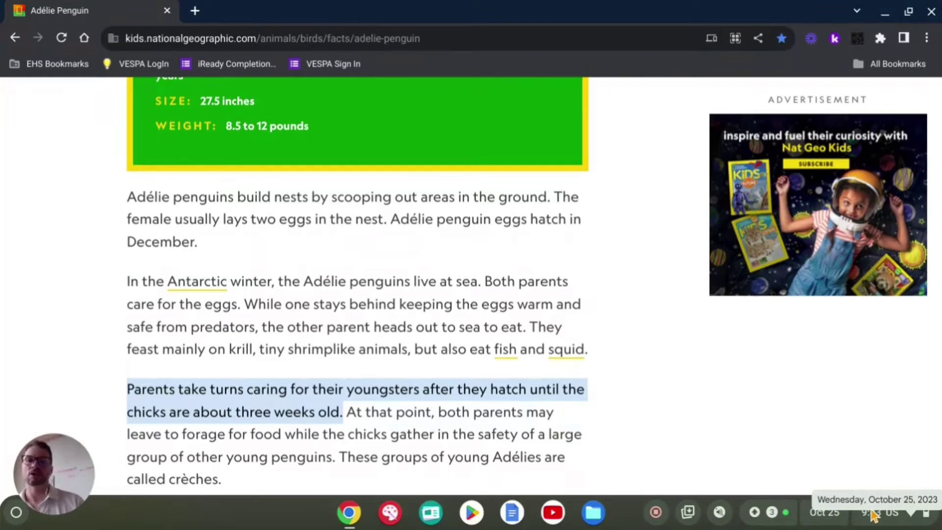
left_click(871, 514)
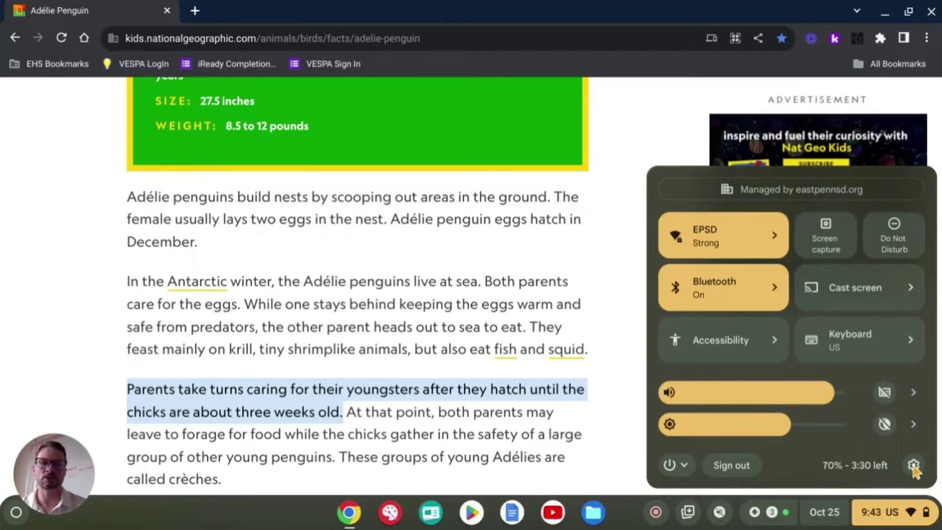
left_click(913, 466)
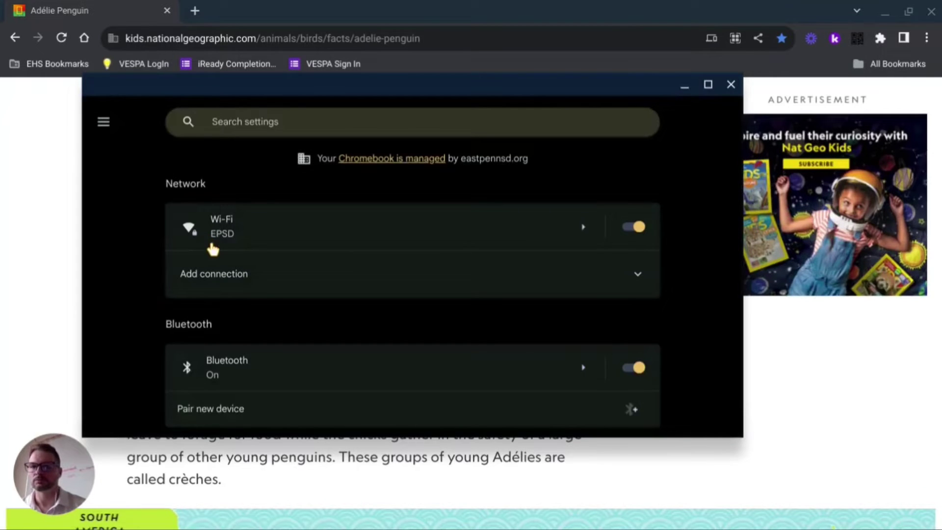
left_click(103, 121)
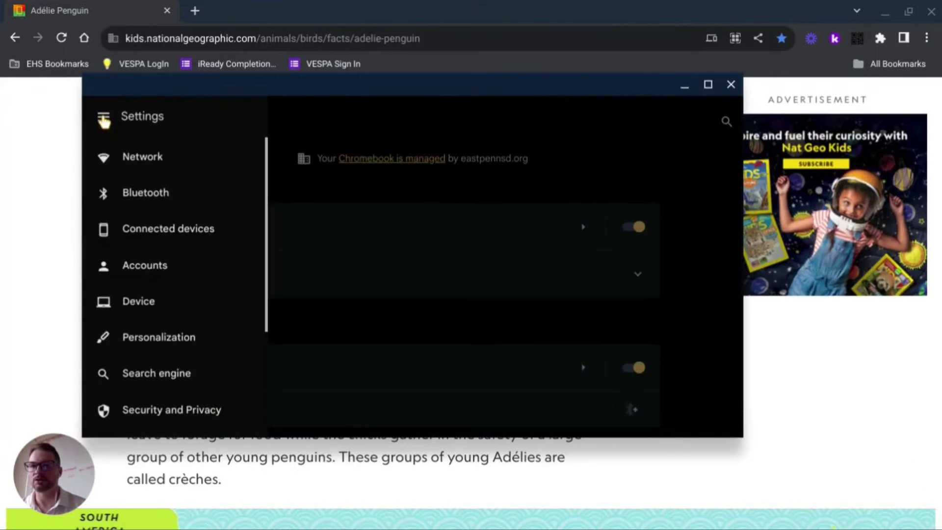
scroll(156, 260, "down", 2)
scroll(159, 262, "down", 1)
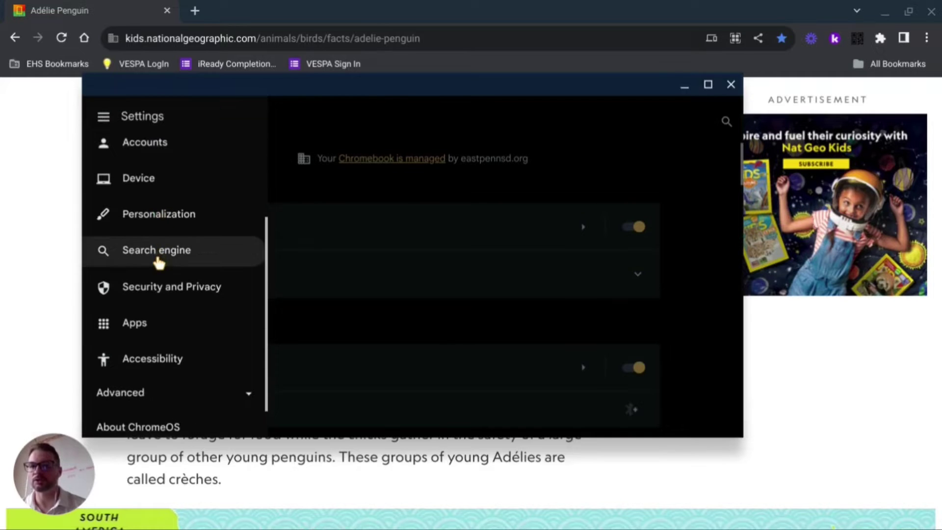
left_click(156, 353)
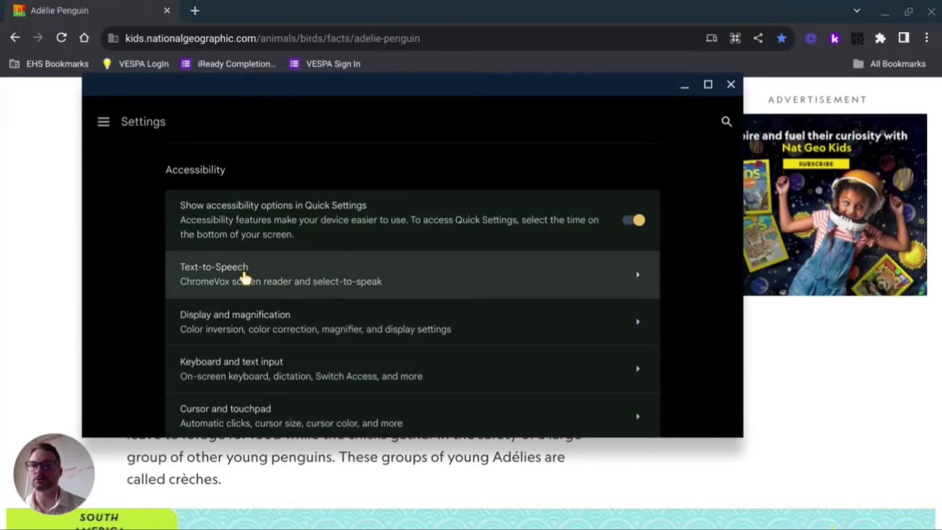
- Open the Select-to-speak settings under Text-to-Speech
left_click(292, 291)
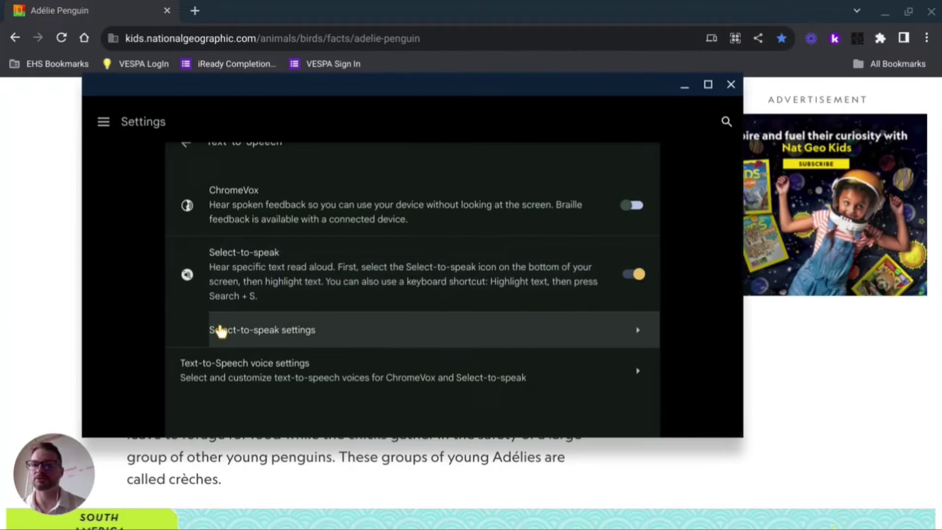
left_click(297, 339)
scroll(366, 270, "down", 2)
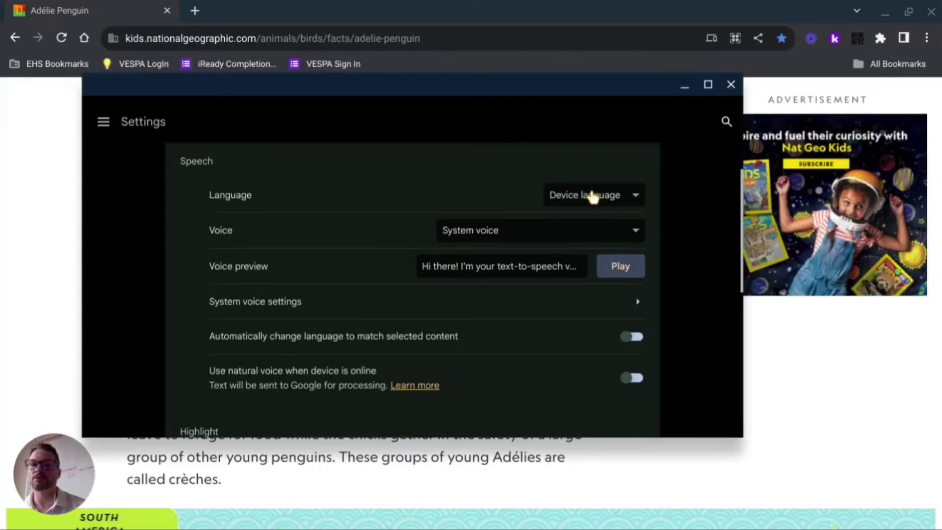
- Choose Chrome OS US English 3 as the reading voice and play its sample
left_click(478, 232)
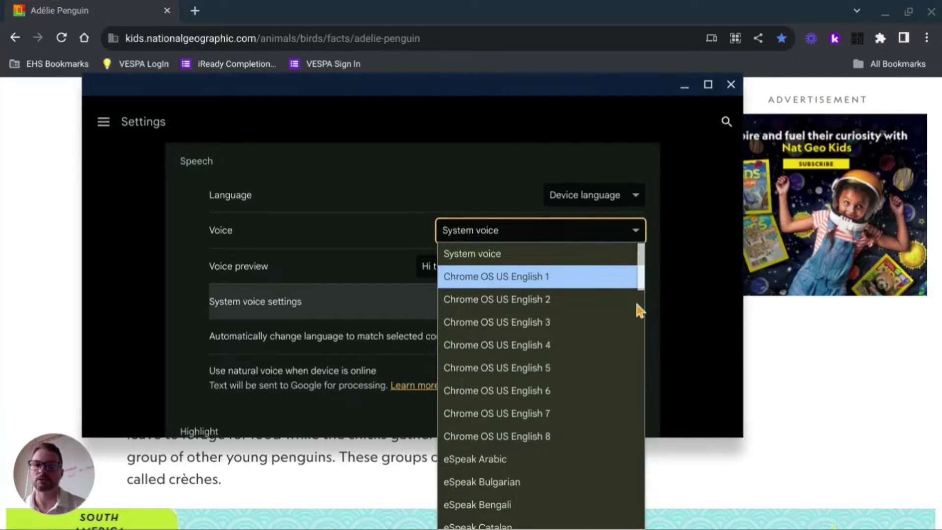
scroll(637, 305, "down", 15)
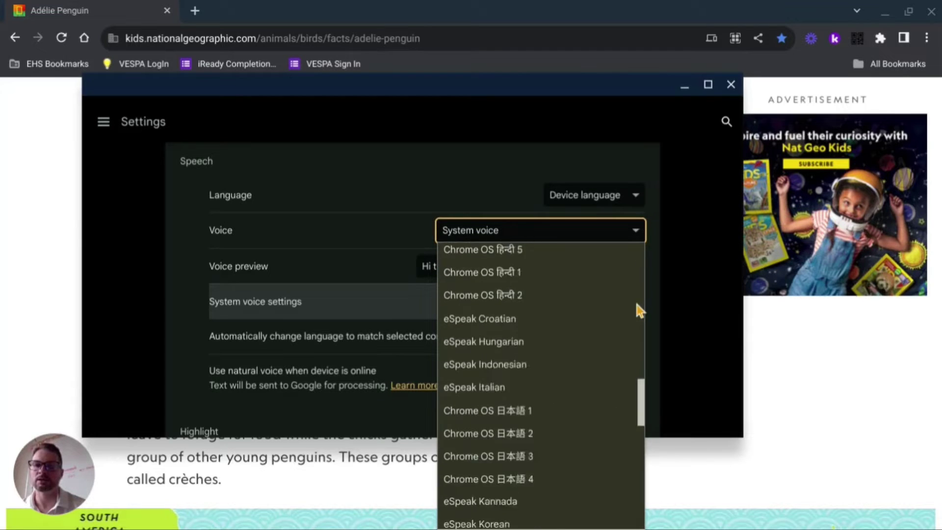
scroll(637, 309, "up", 15)
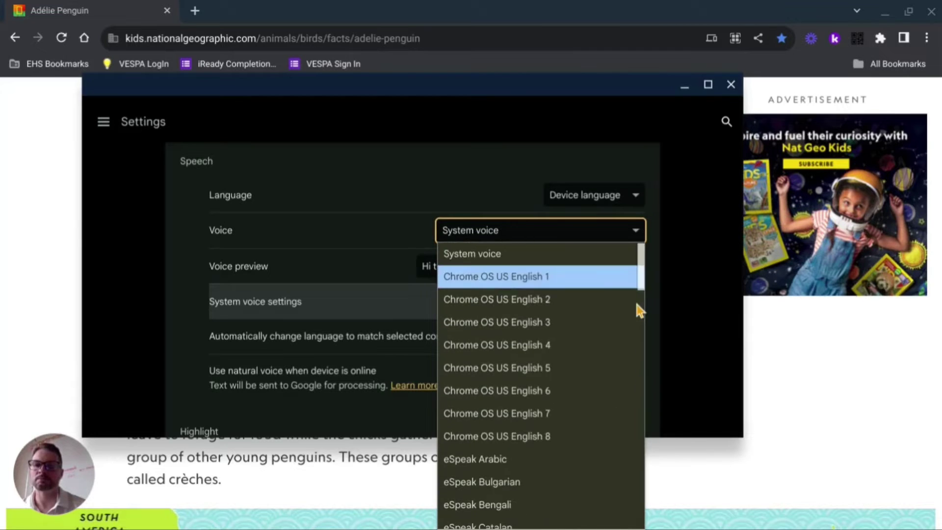
left_click(519, 322)
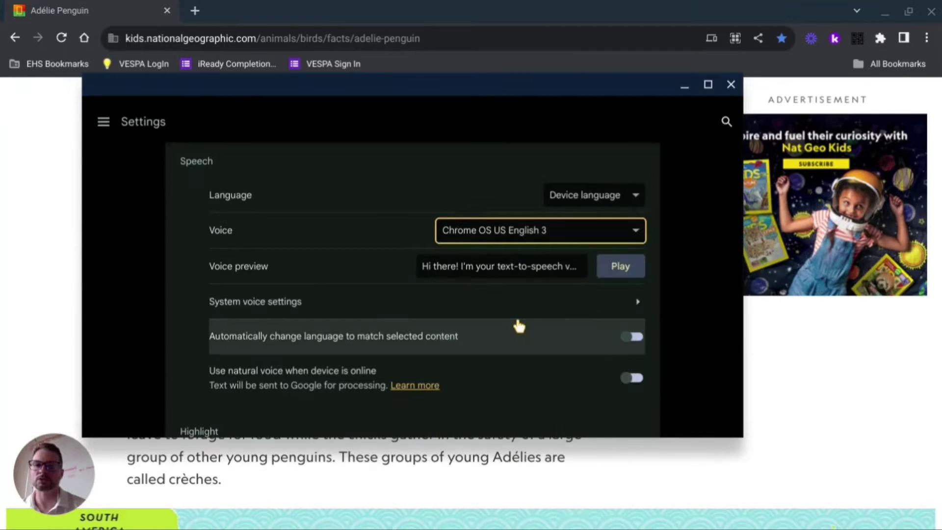
left_click(613, 270)
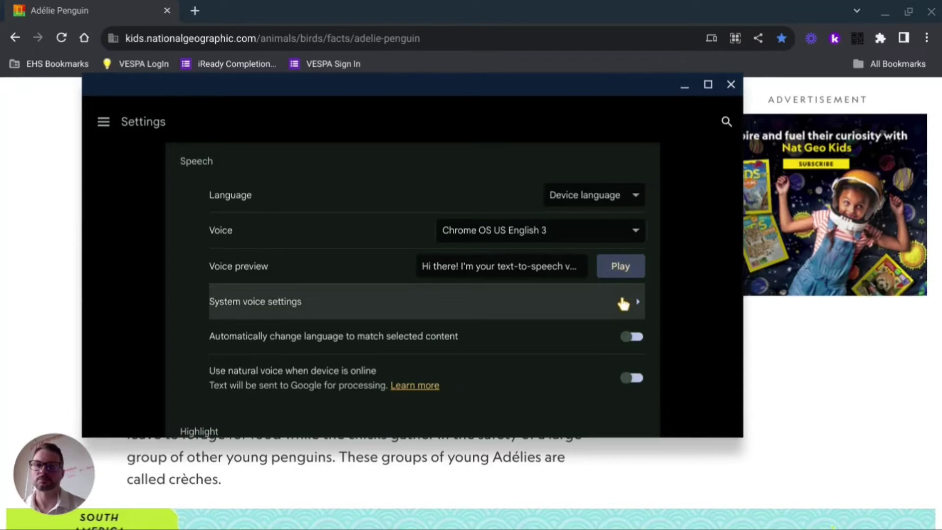
scroll(595, 325, "up", 1)
scroll(595, 325, "down", 4)
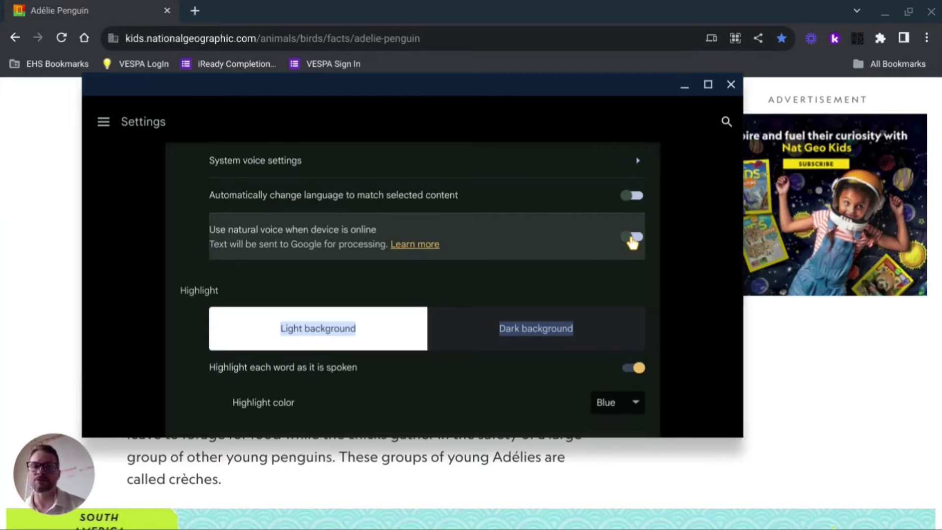
- Enable the natural voice when online, pick English (United States) Voice 3, and preview it
left_click(633, 238)
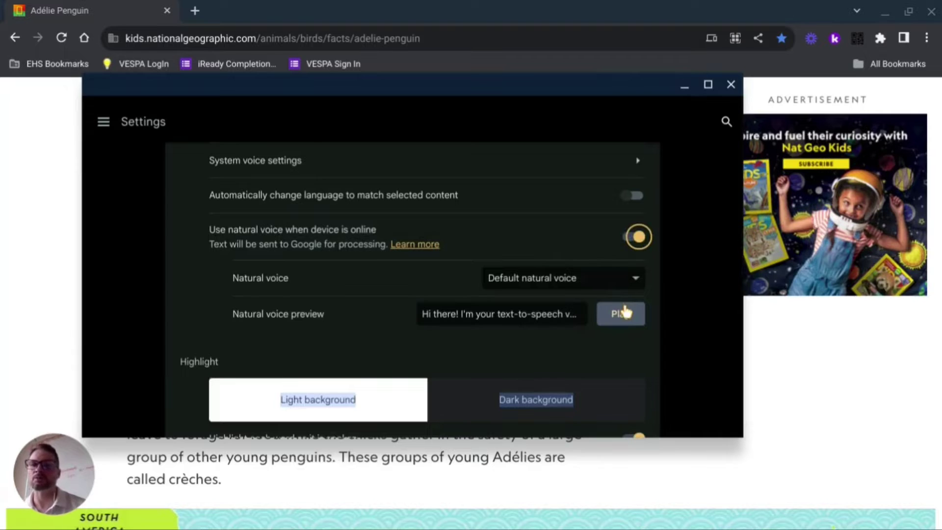
left_click(625, 319)
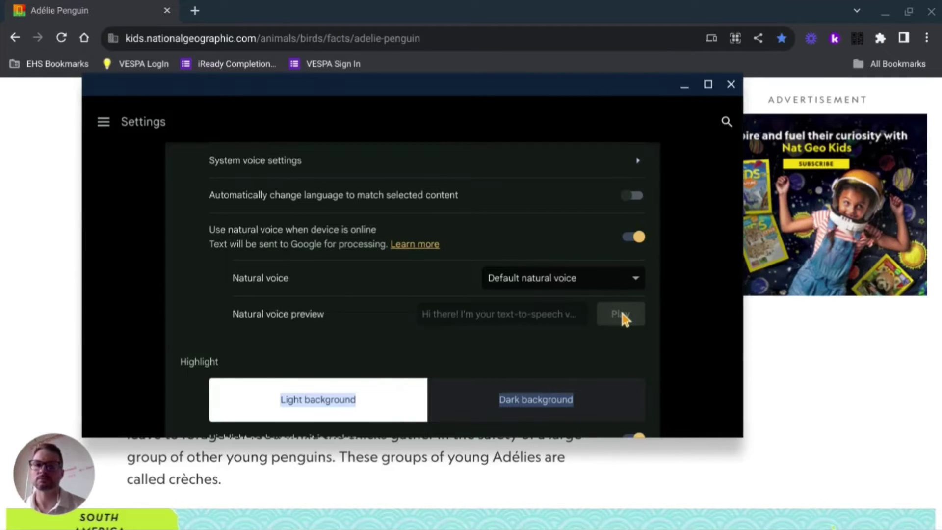
left_click(635, 281)
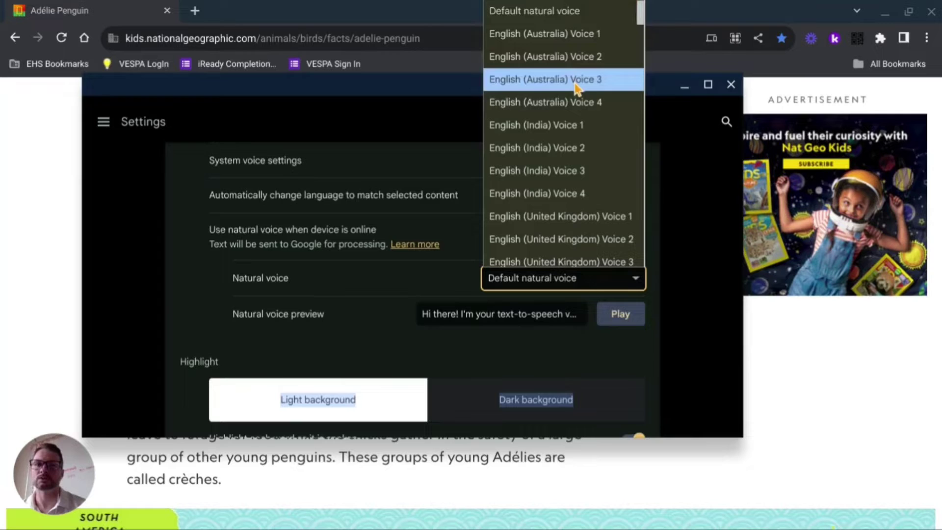
scroll(573, 145, "down", 5)
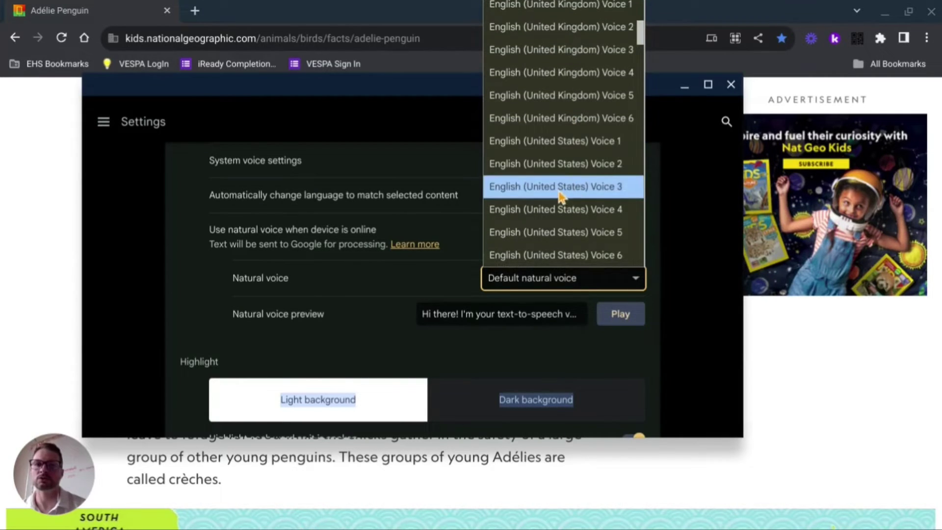
left_click(562, 194)
left_click(622, 315)
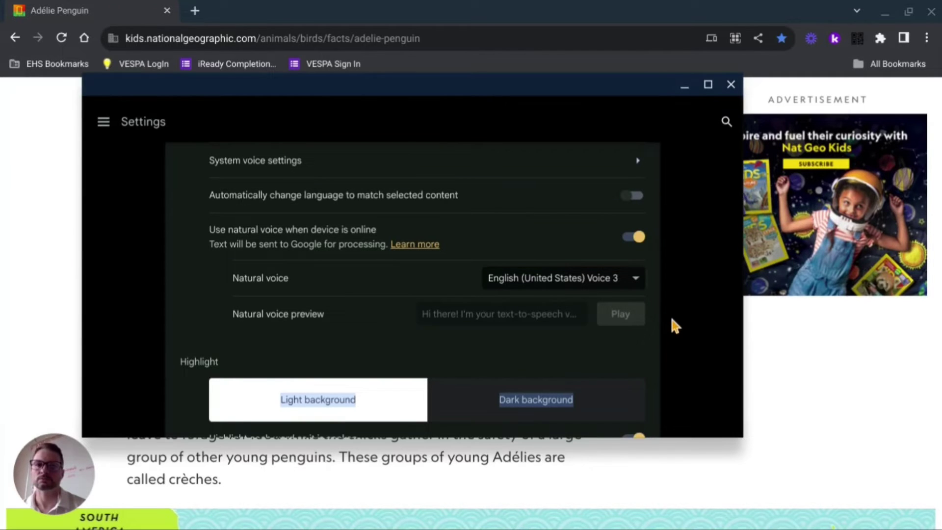
scroll(672, 319, "up", 1)
scroll(672, 319, "down", 2)
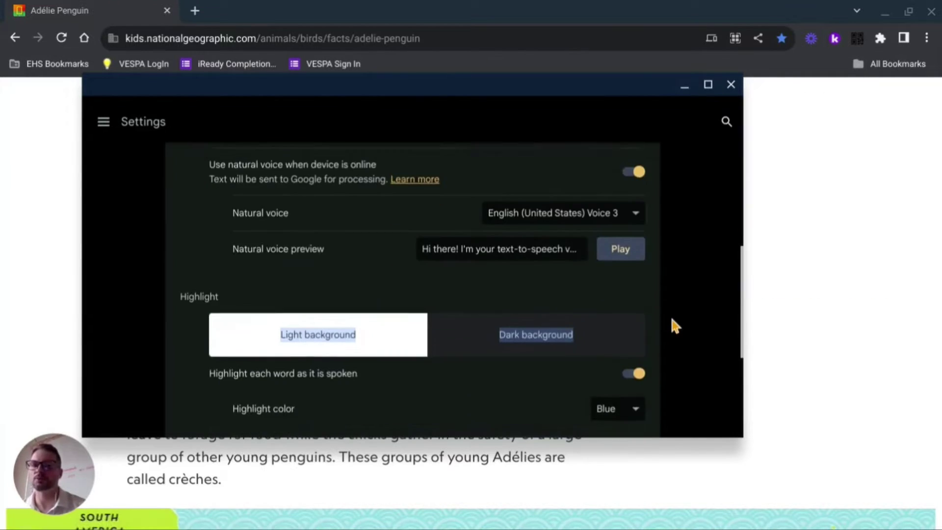
scroll(671, 326, "down", 3)
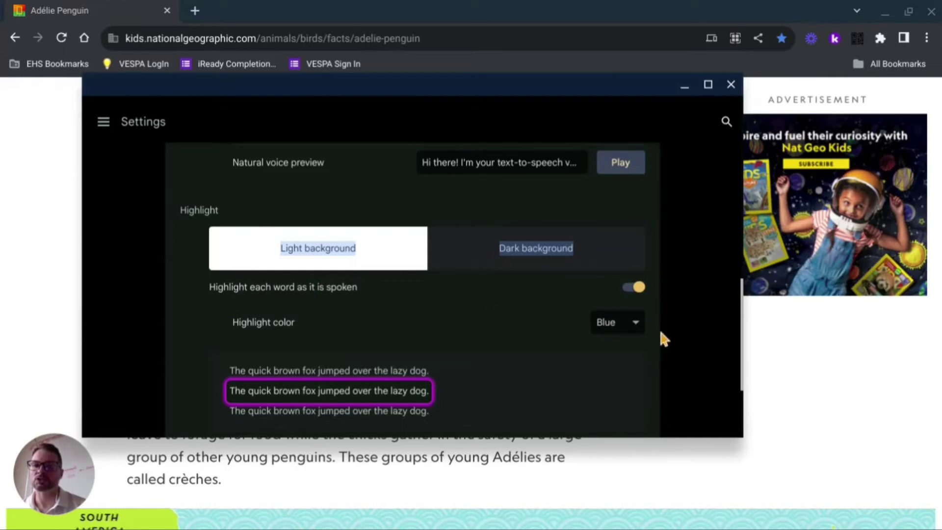
- Switch on 'Dim background content' in the Select-to-speak Highlight section
scroll(561, 308, "up", 1)
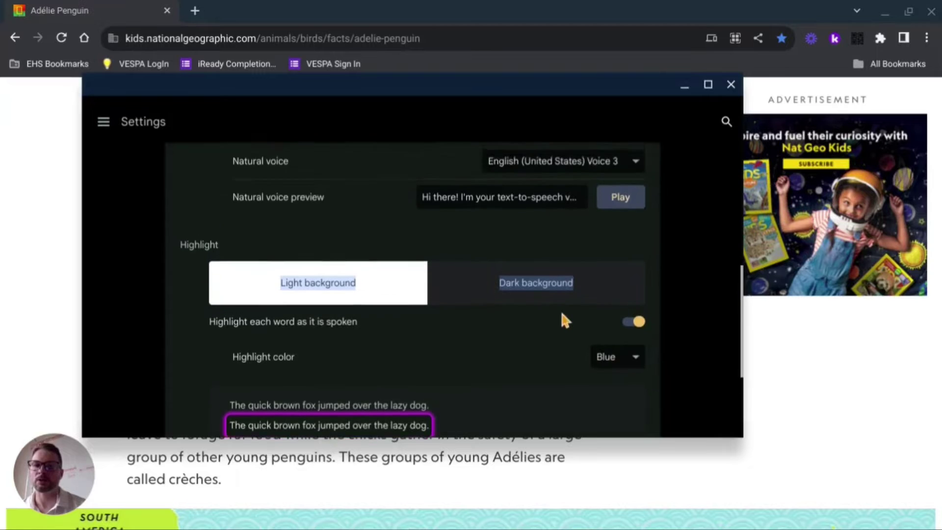
scroll(560, 308, "down", 3)
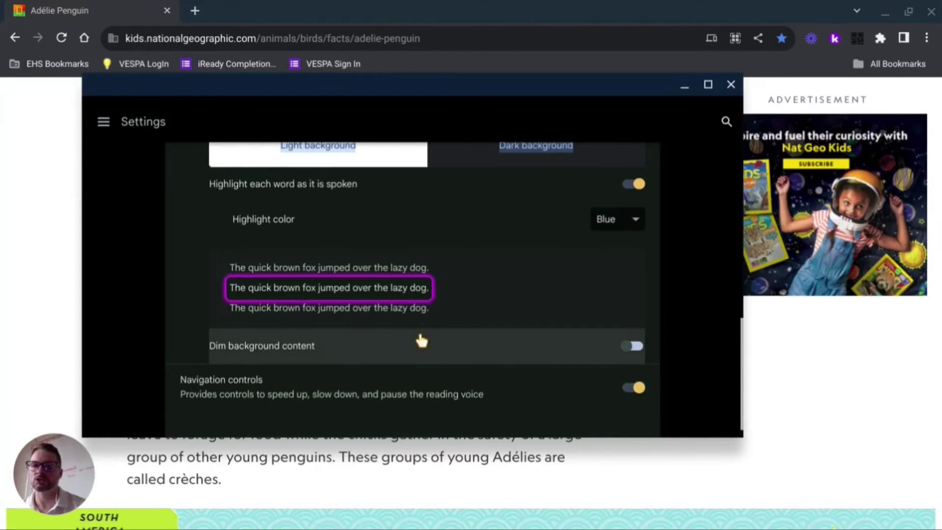
left_click(632, 353)
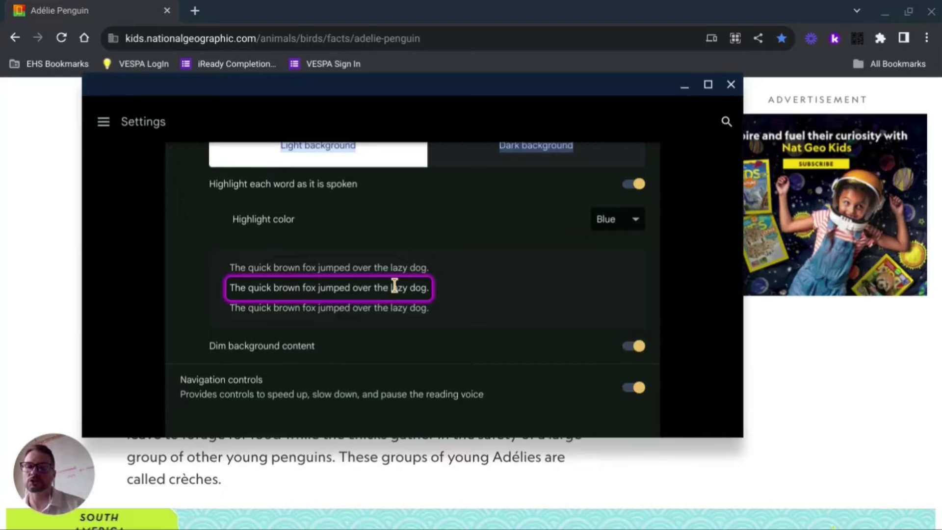
scroll(394, 285, "up", 1)
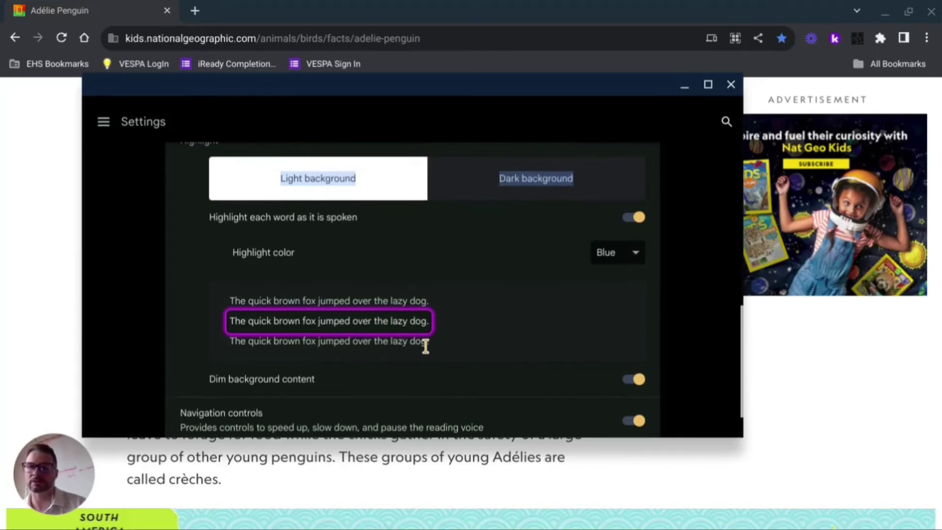
scroll(425, 343, "down", 2)
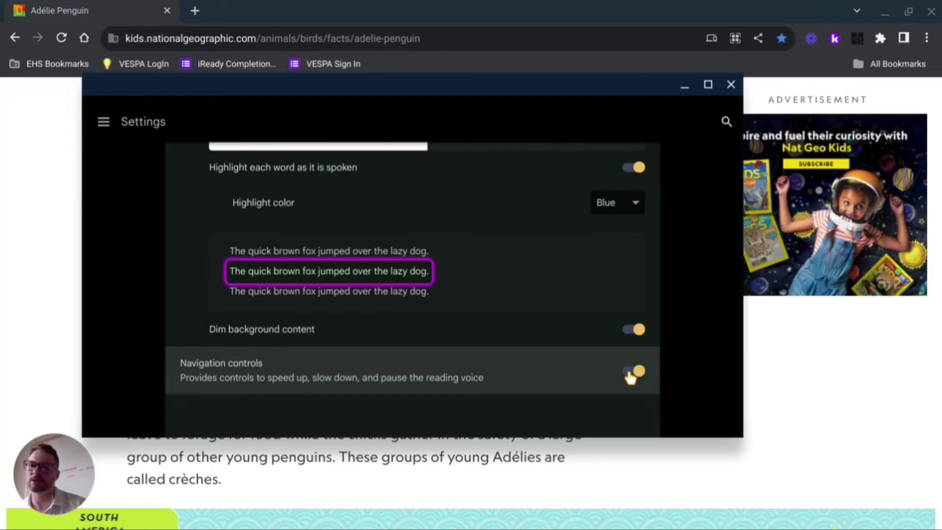
scroll(629, 376, "up", 1)
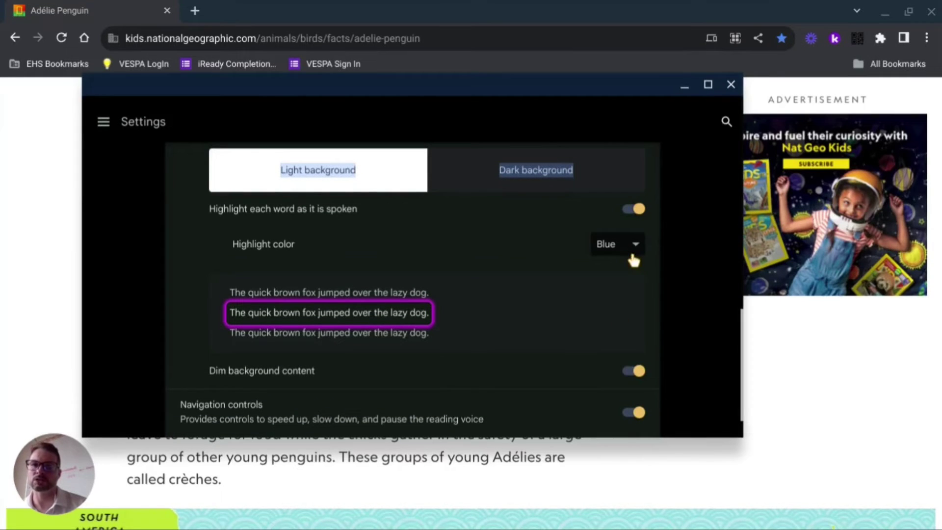
- Change the spoken-word highlight colour from Blue to Yellow, keeping word highlighting on
left_click(632, 253)
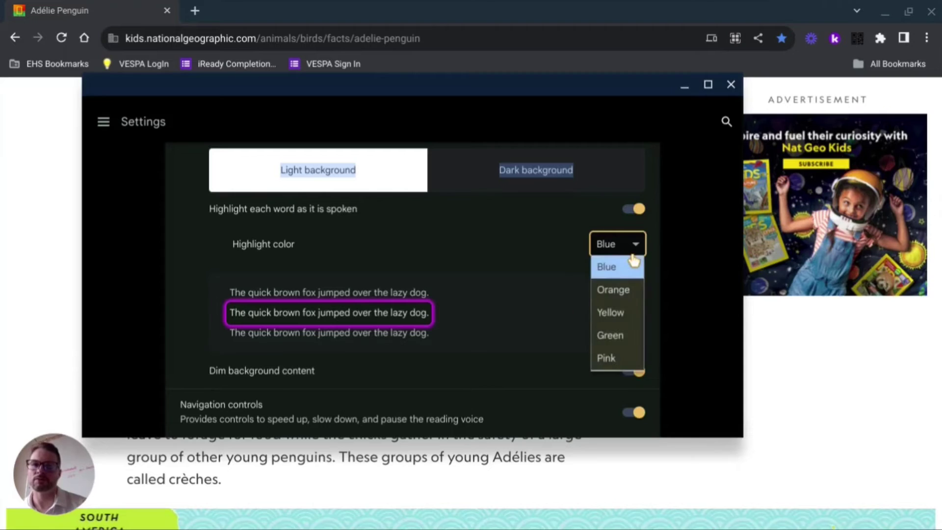
left_click(617, 312)
scroll(646, 260, "up", 2)
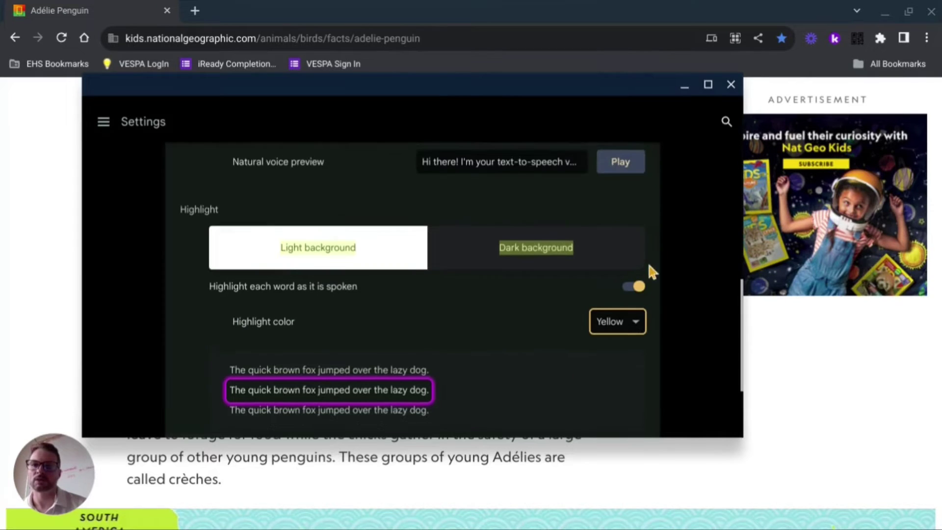
left_click(636, 290)
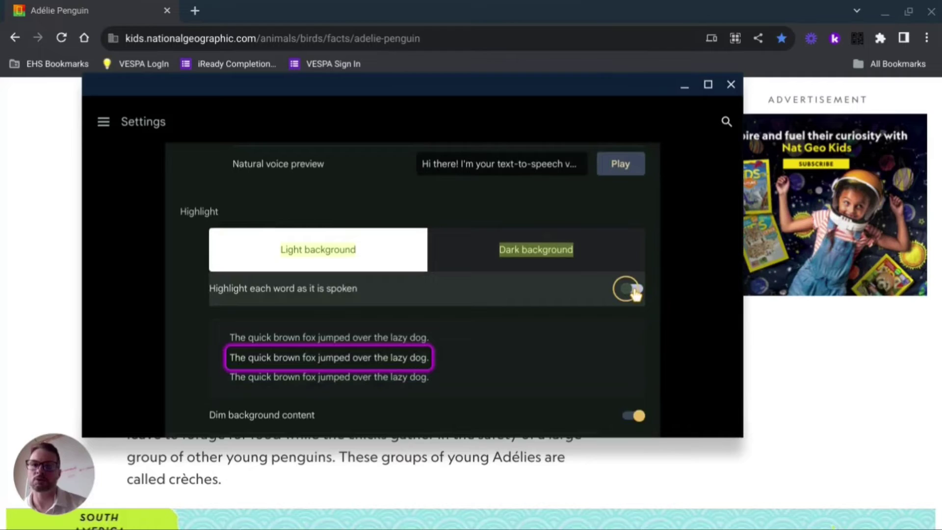
left_click(637, 291)
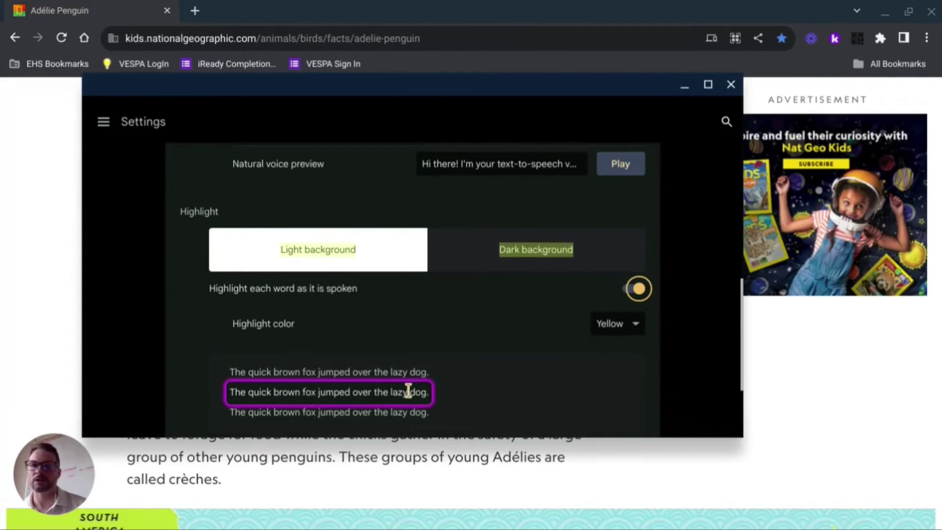
scroll(407, 391, "down", 2)
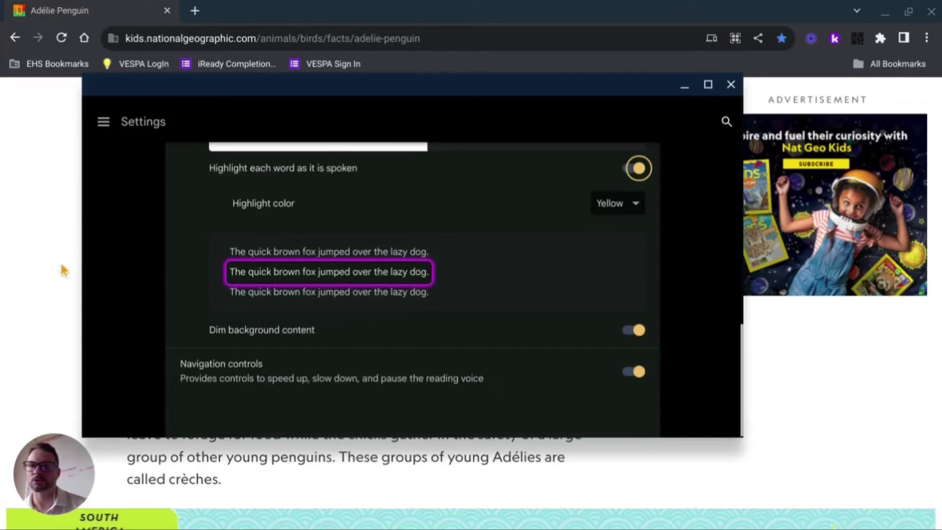
- Close Settings, then have the sentence about parents leaving to forage read aloud and dismiss the player
left_click(730, 89)
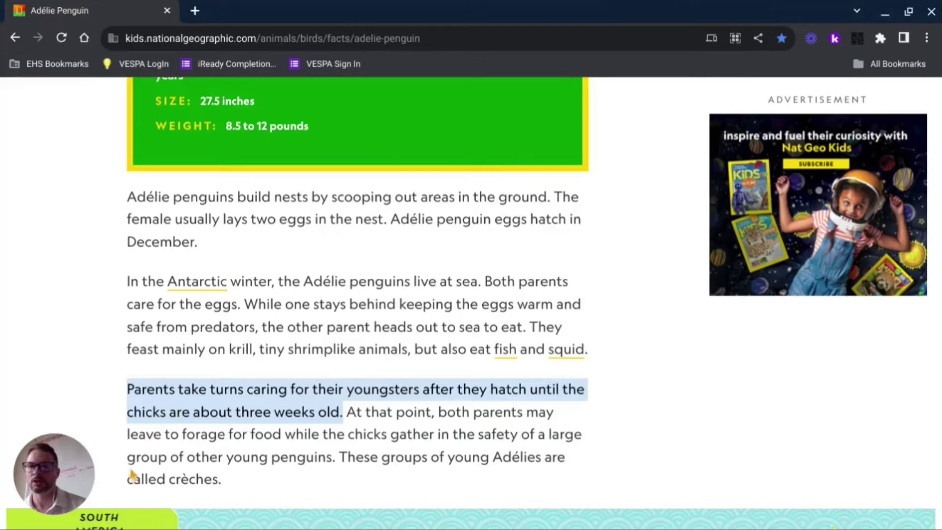
scroll(131, 470, "down", 2)
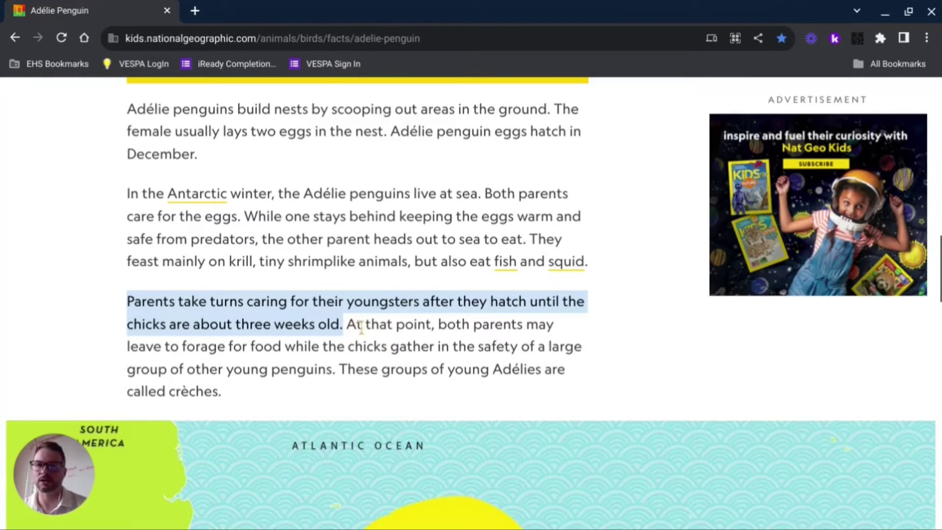
left_click_drag(352, 325, 339, 378)
right_click(381, 347)
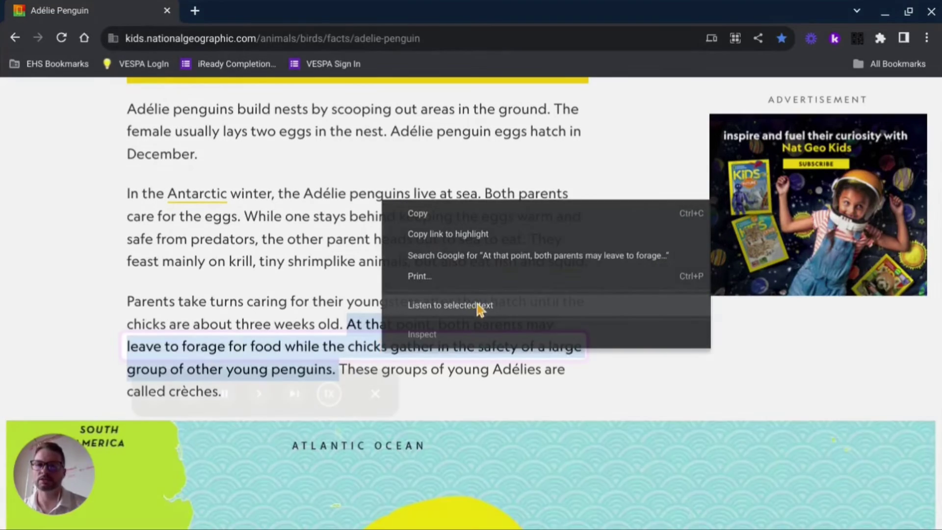
left_click(474, 305)
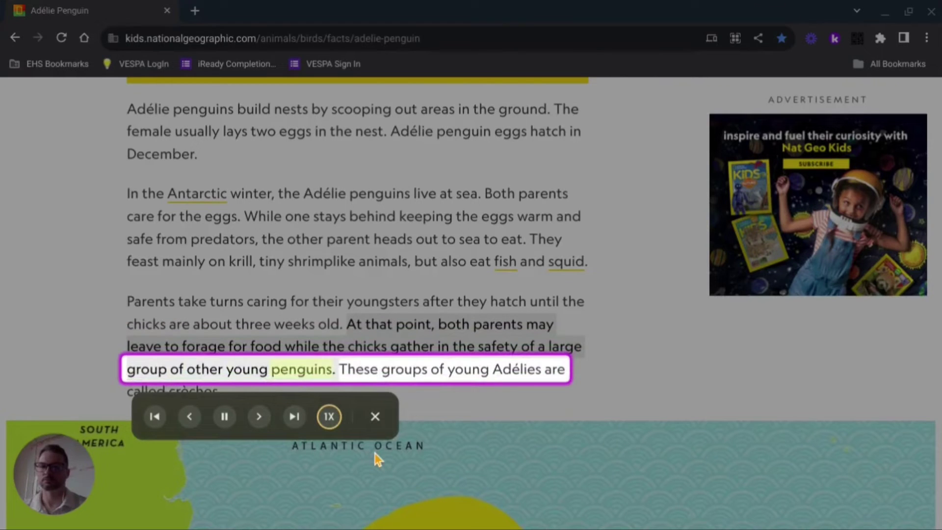
left_click(377, 420)
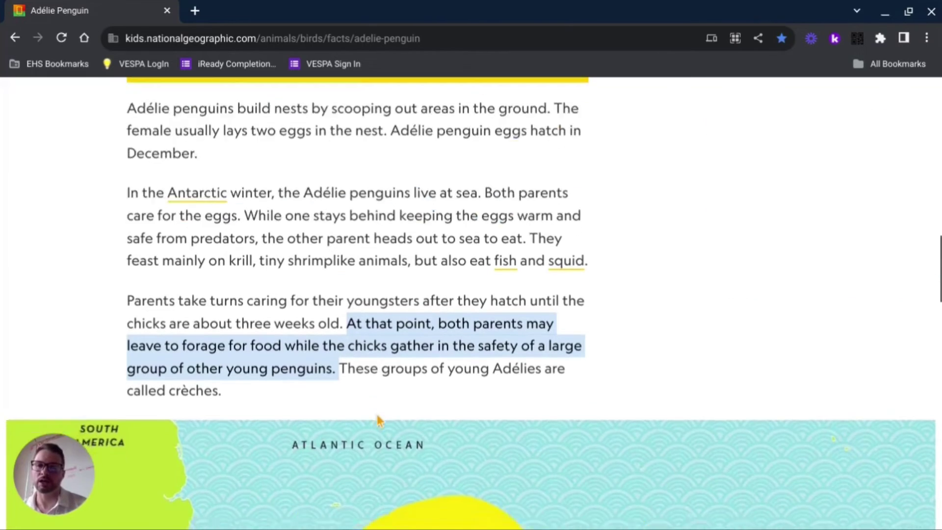
- Use the shelf Select-to-speak button to read the 'By March' paragraph, then close the player
scroll(378, 420, "down", 5)
scroll(377, 414, "down", 10)
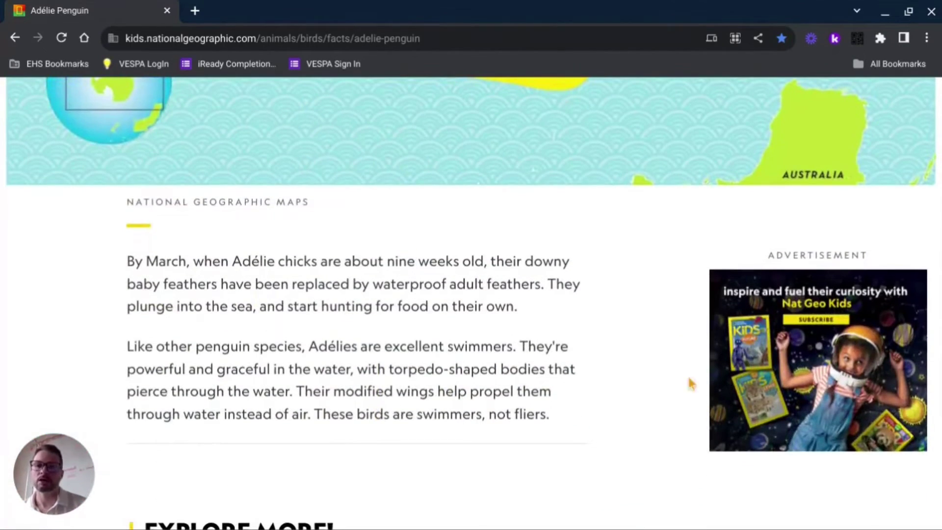
mouse_move(804, 525)
mouse_move(745, 514)
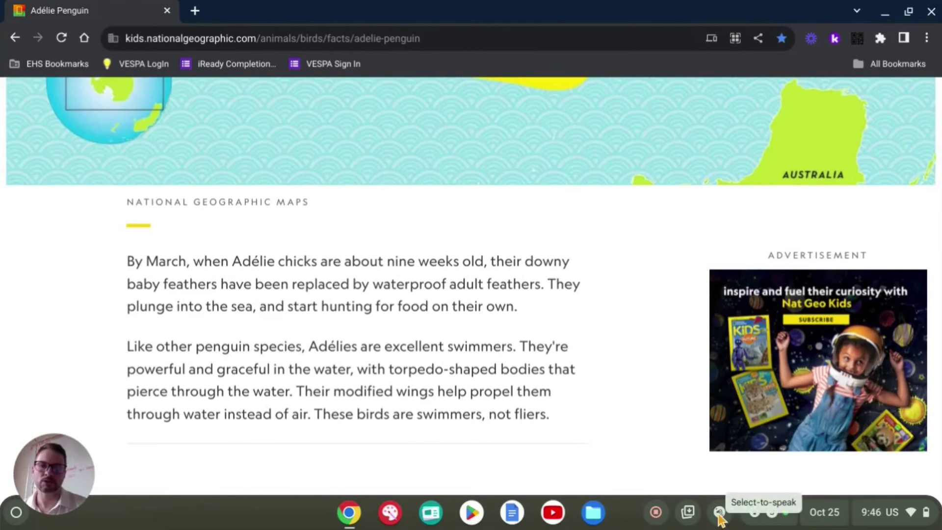
left_click(719, 515)
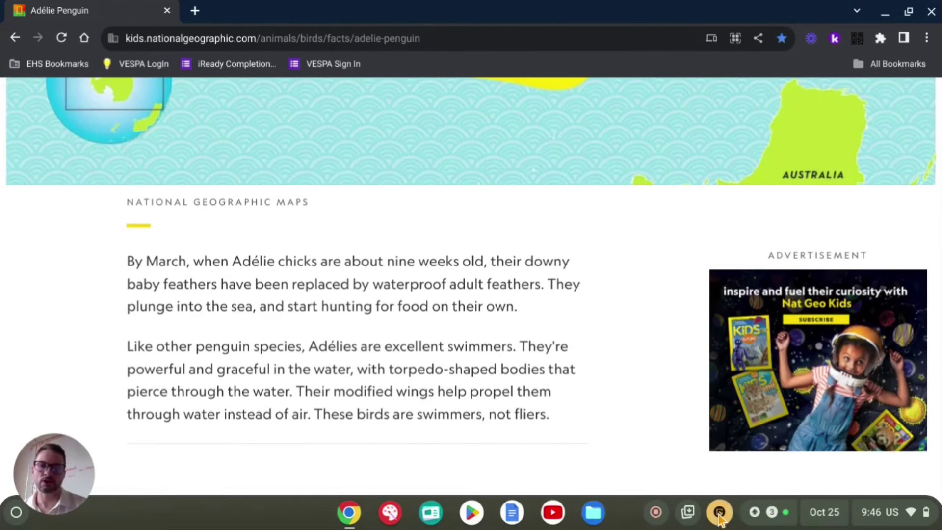
left_click(374, 307)
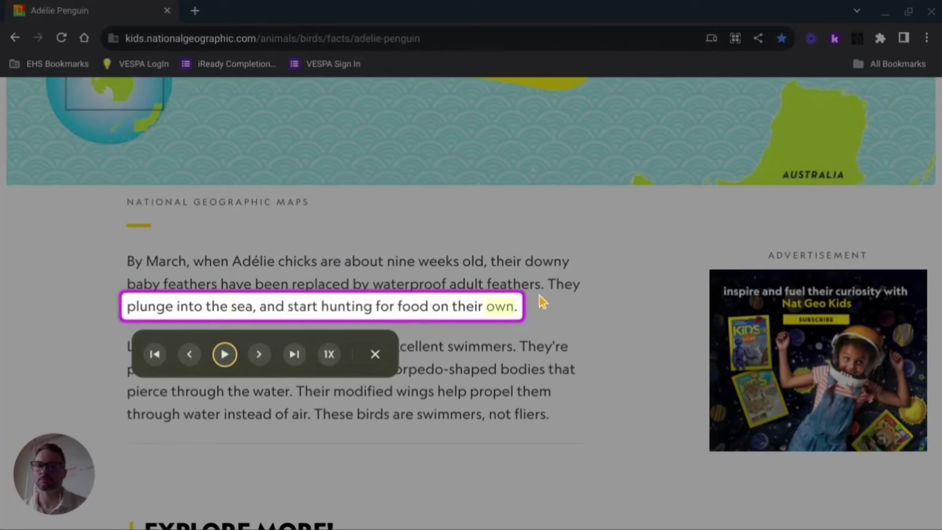
left_click(374, 355)
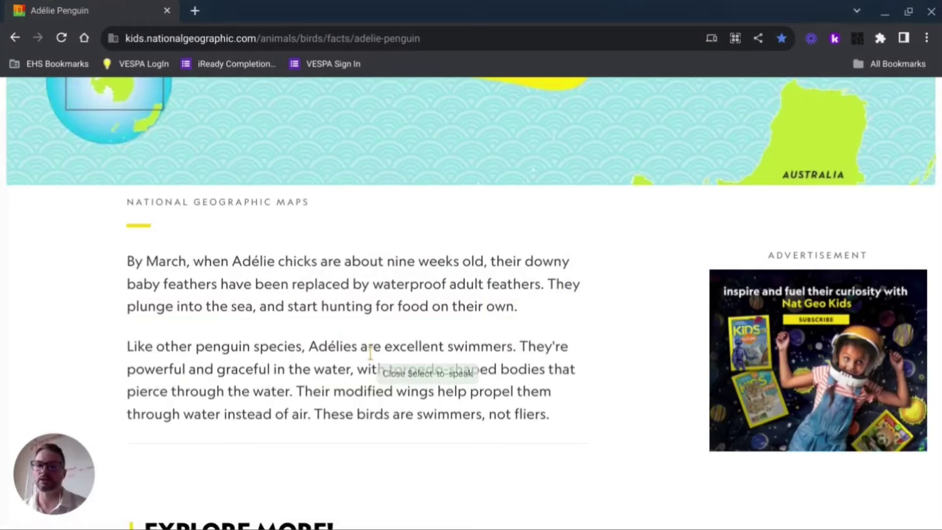
- Use the shelf Select-to-speak button to read the 'Like other penguin species' paragraph, then close the player
mouse_move(689, 526)
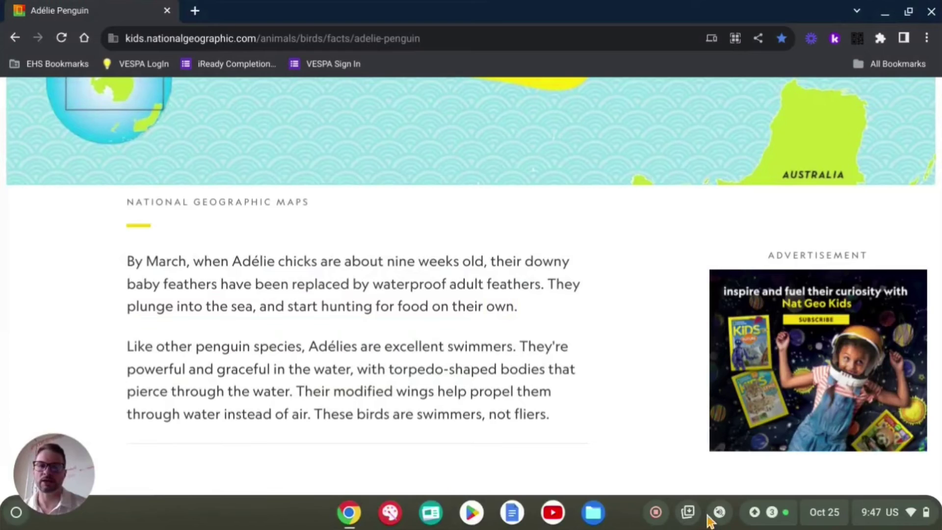
scroll(489, 337, "down", 3)
scroll(490, 337, "down", 1)
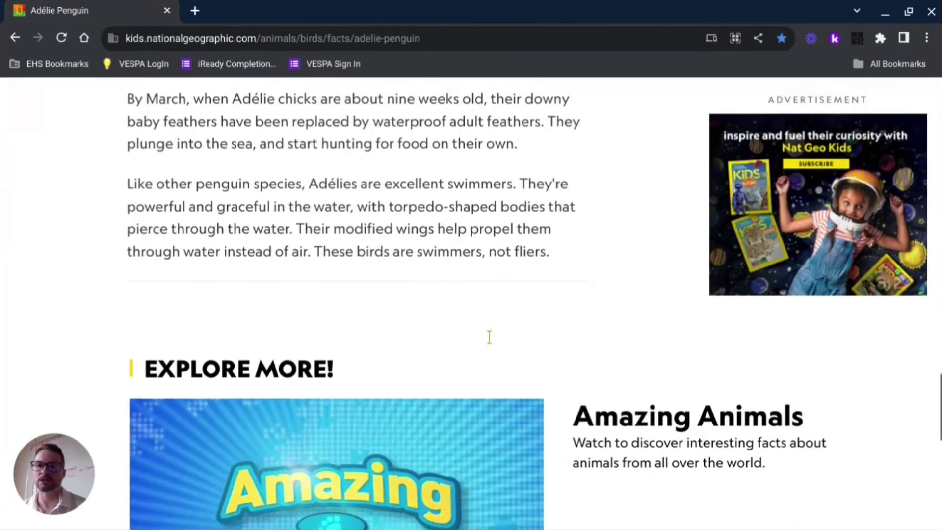
mouse_move(764, 527)
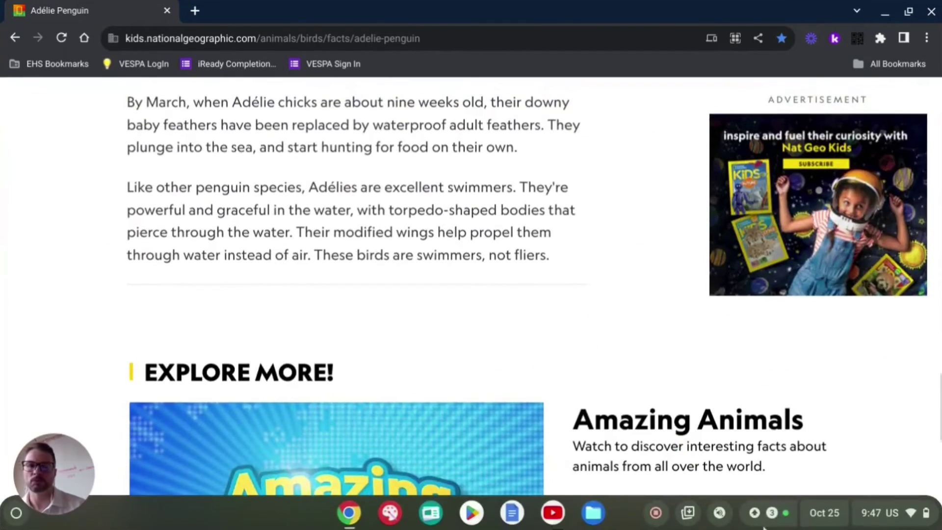
left_click(719, 512)
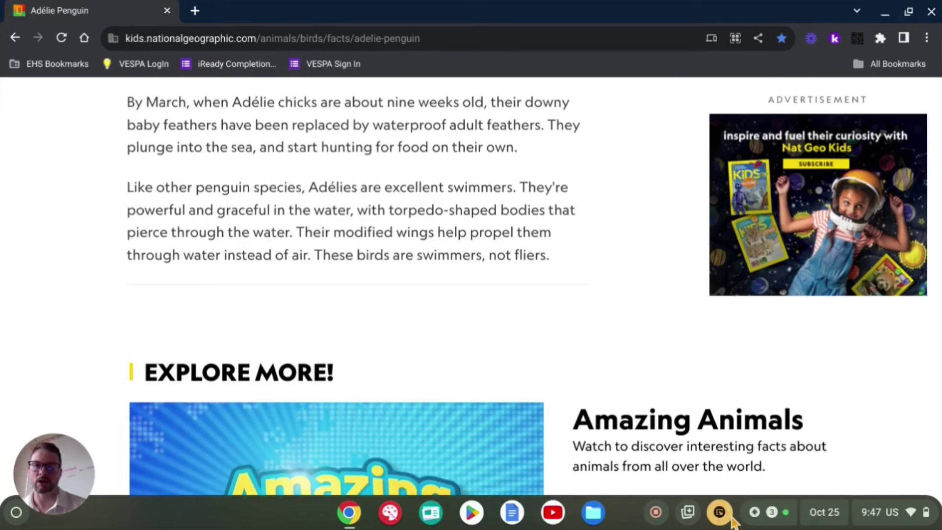
left_click(149, 192)
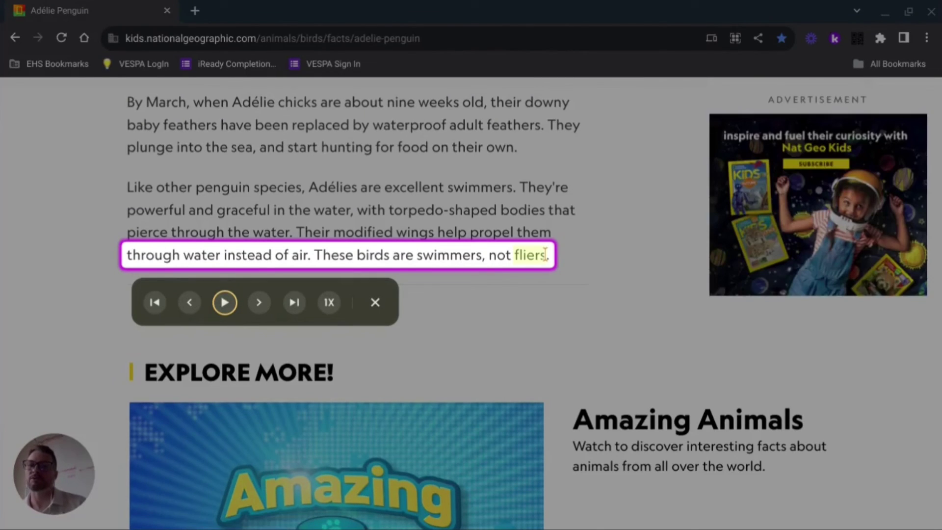
left_click(377, 303)
- Scroll up to the Adélie Penguin article's site header and penguin photo, revealing the shelf
scroll(465, 192, "up", 15)
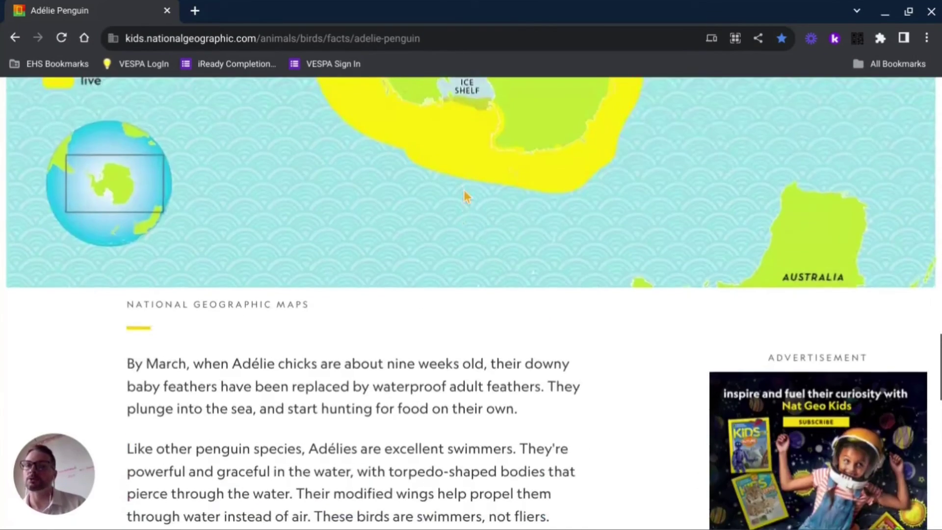
scroll(466, 197, "up", 12)
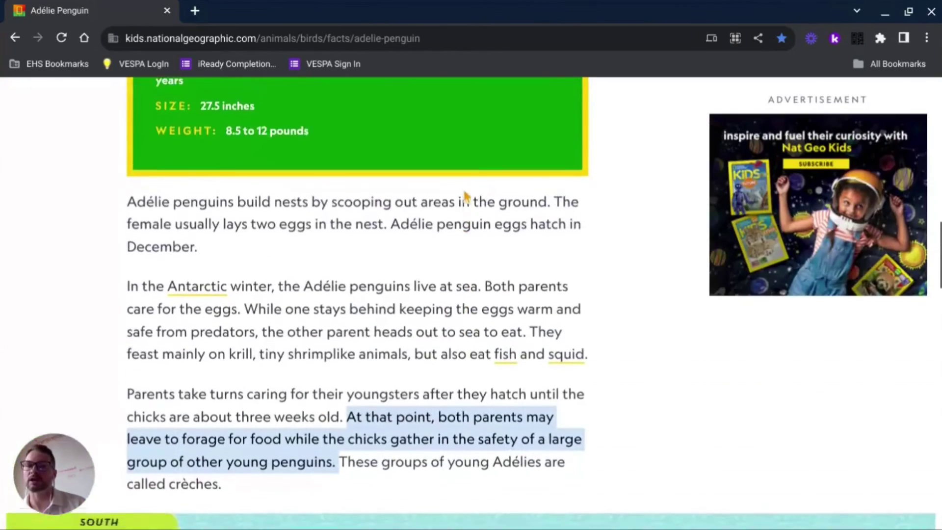
scroll(466, 197, "up", 9)
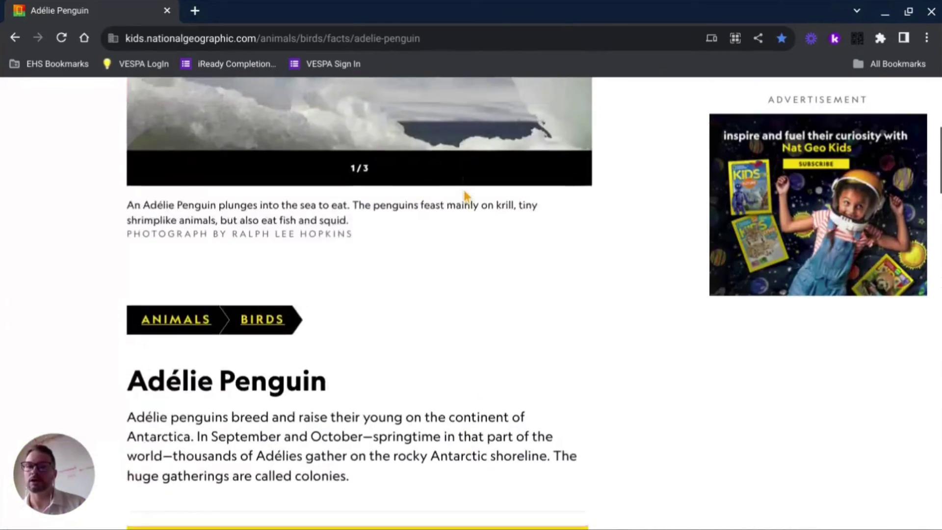
scroll(469, 202, "up", 1)
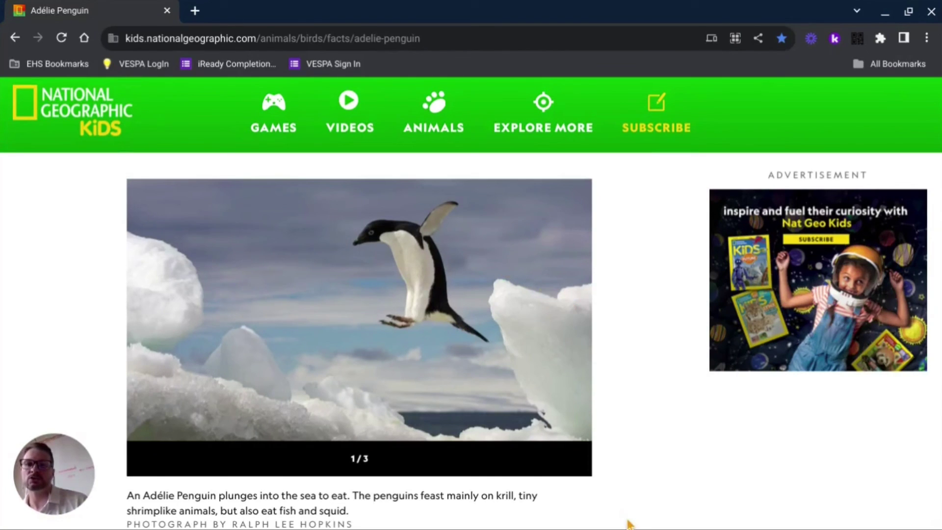
mouse_move(785, 521)
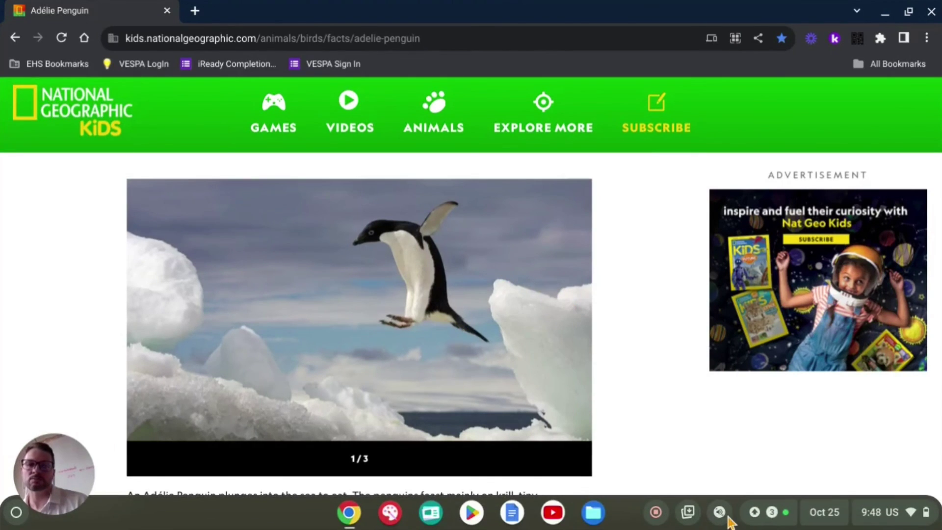